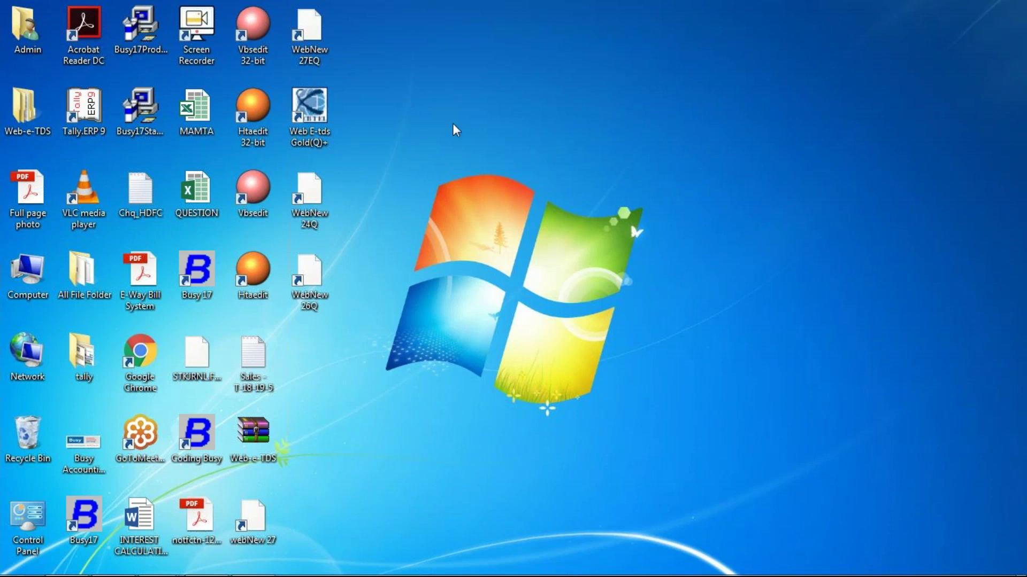
Step: Launch Web E-tds Gold(Q)+ from its desktop shortcut to show the Registration Form
right_click(335, 138)
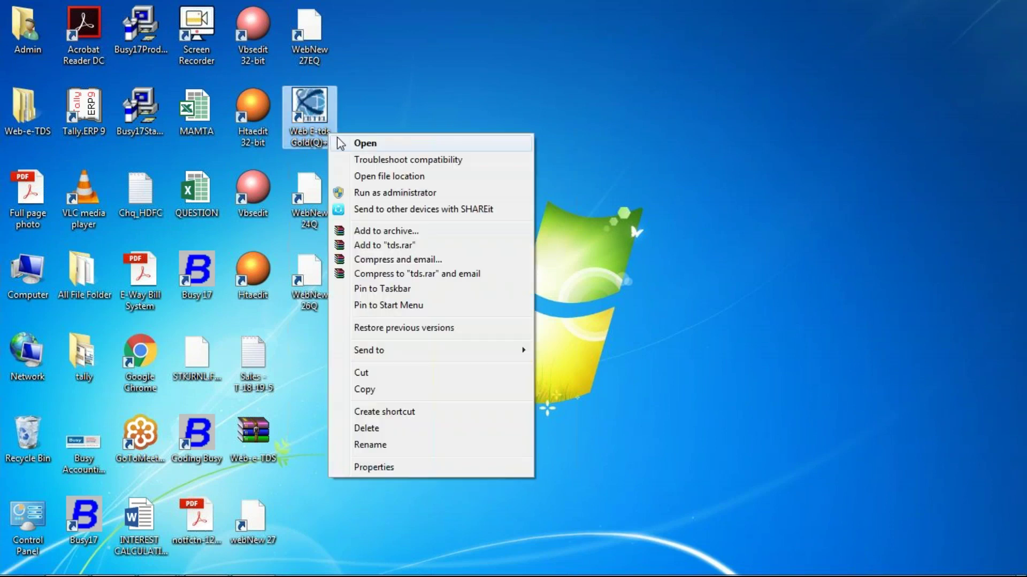
left_click(364, 143)
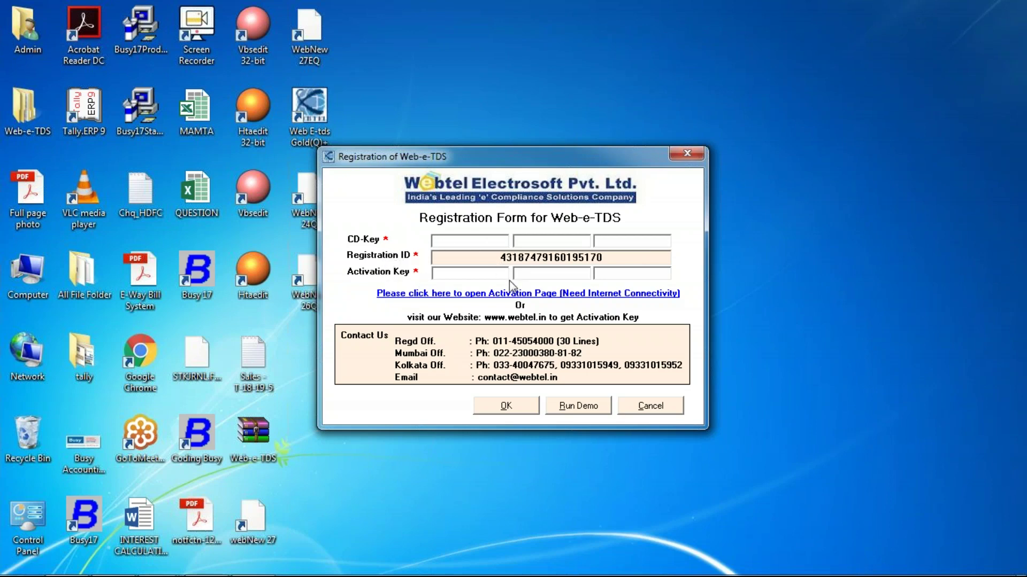
Step: Start a demo installed by the Customer and enter the contact person's name
left_click(575, 409)
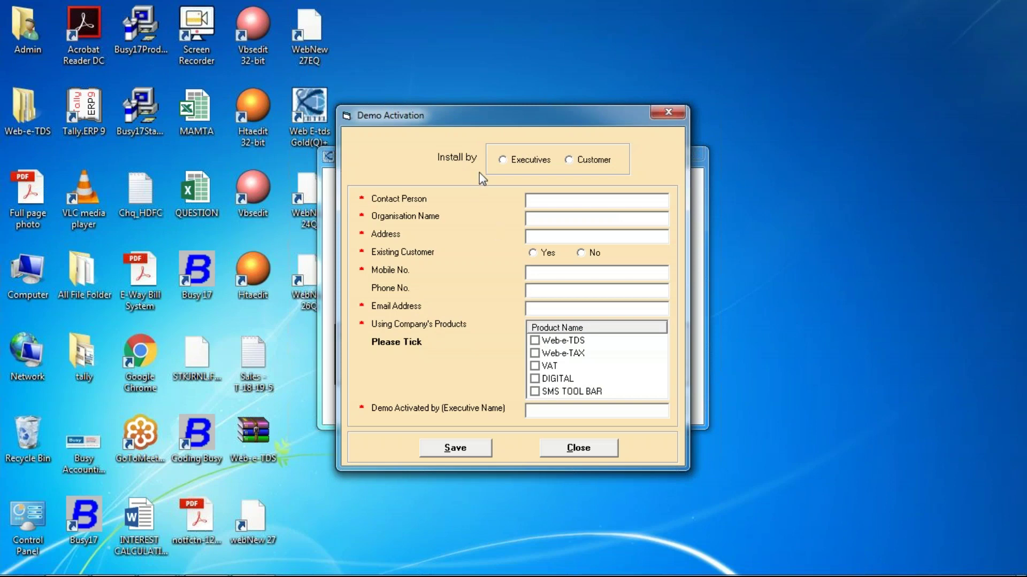
left_click(594, 165)
left_click(551, 203)
type("Shaharu")
key("BackSpace")
type("ukh")
key("Tab")
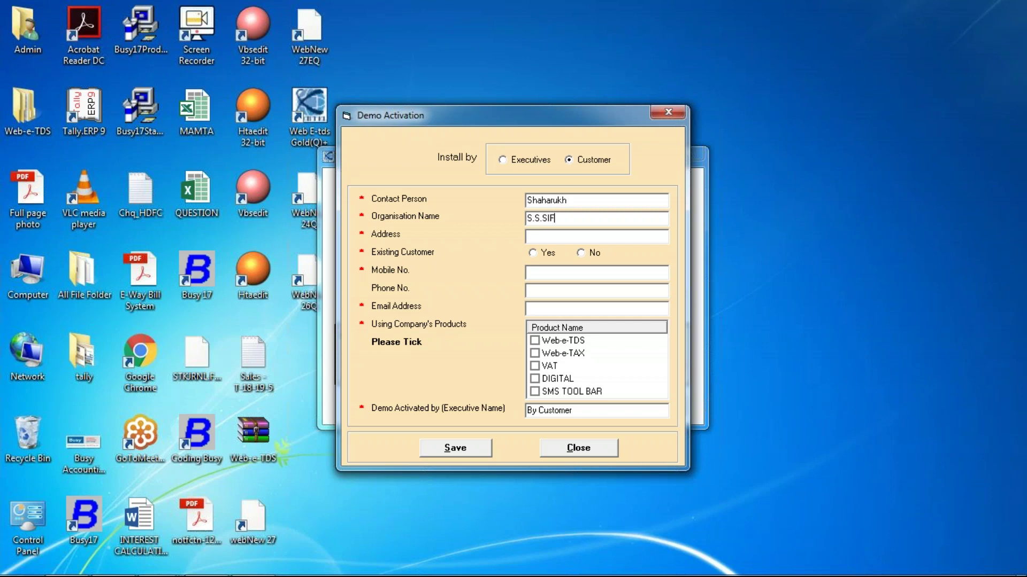
Step: Enter organisation S.S.SOFTWARE AND SERVICES, its address, mobile and e-mail, not existing customer, with Web-e-TDS ticked
key("BackSpace")
key("BackSpace")
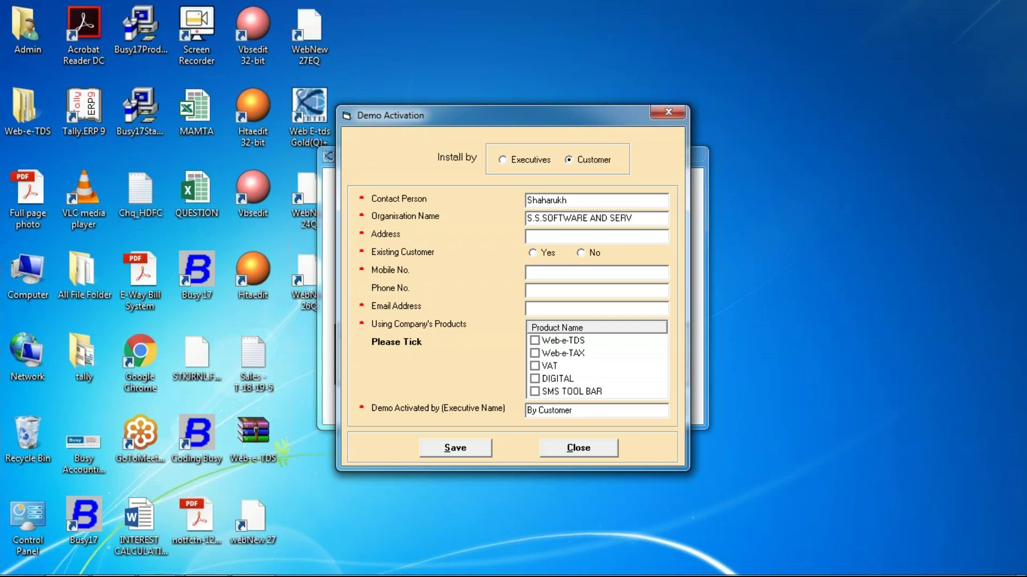
key("Tab")
key("Tab")
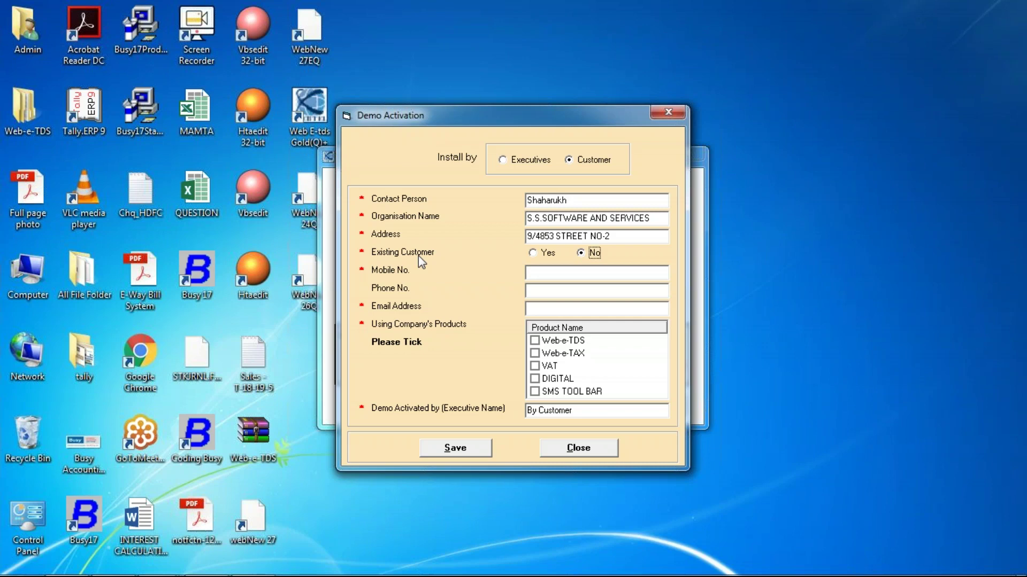
key("Tab")
key("BackSpace")
key("BackSpace")
key("BackSpace")
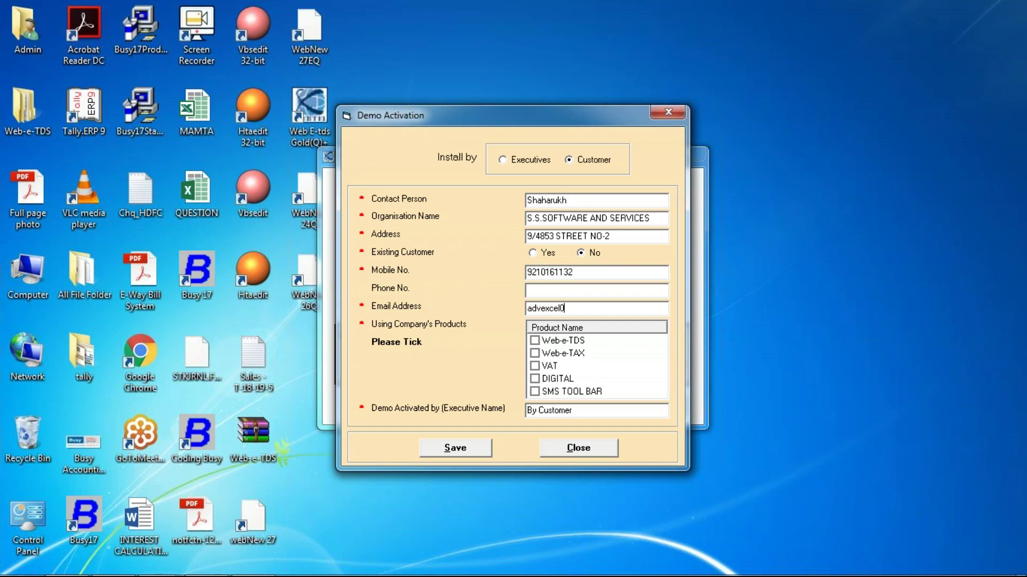
left_click(535, 341)
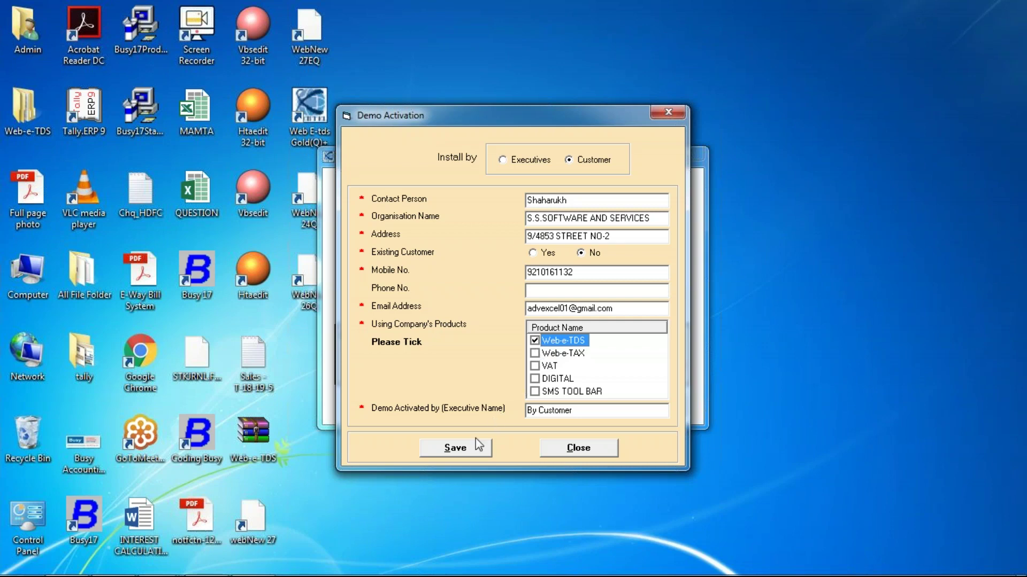
Step: Save the demo activation, decline the backup restore, and agree to create a new company
left_click(456, 448)
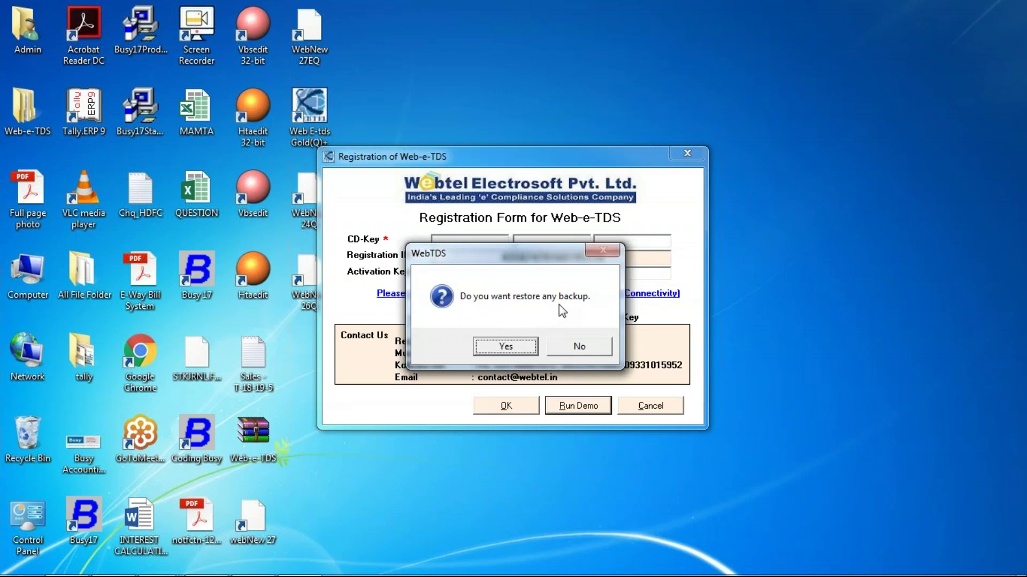
left_click(574, 348)
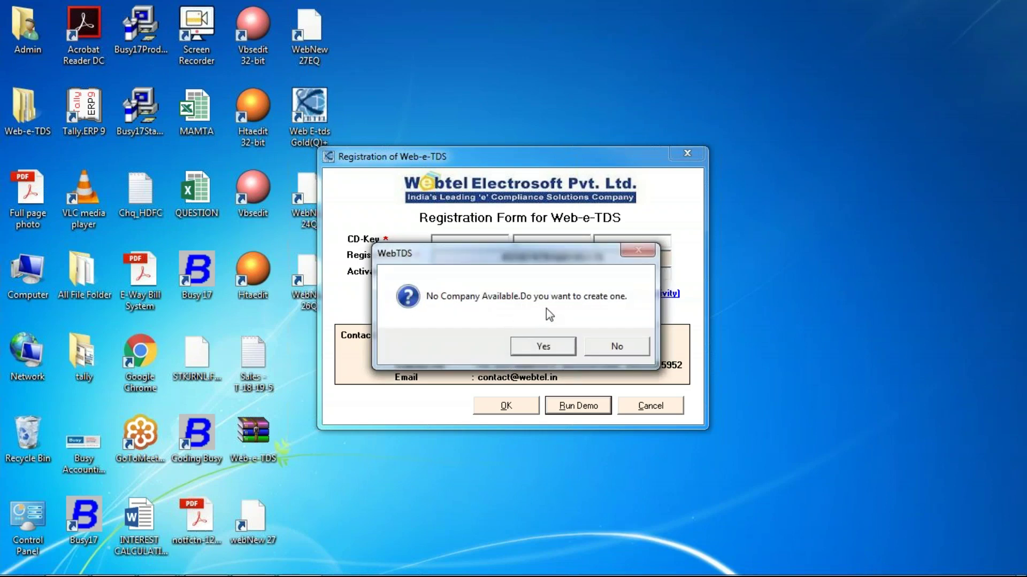
left_click(561, 345)
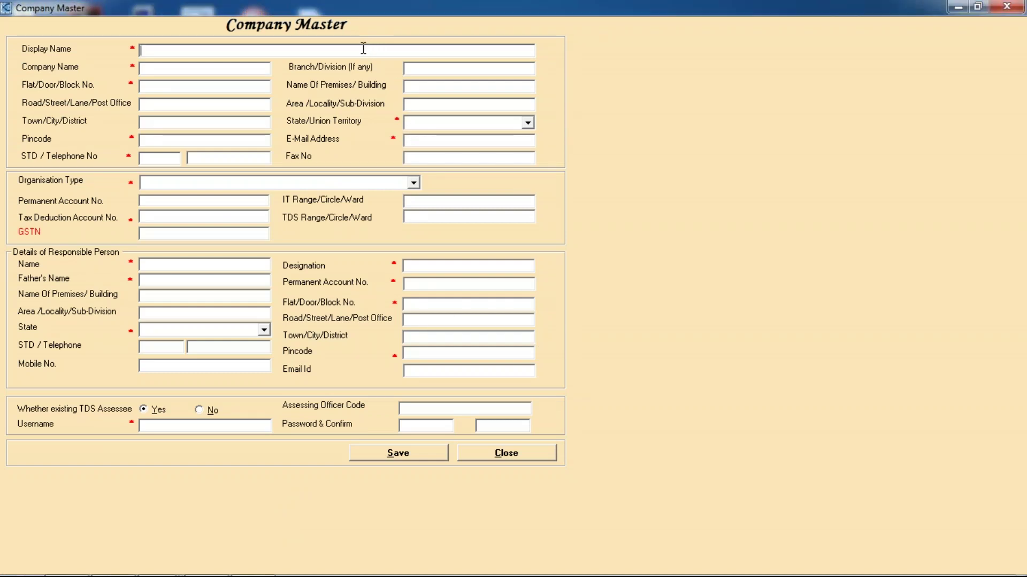
Step: Enter display name S.S. SOFTWARE AND SERVICES with the block number and road of the address
type("S.S. SOFTWAREA")
key("BackSpace")
type("AND SERVICES")
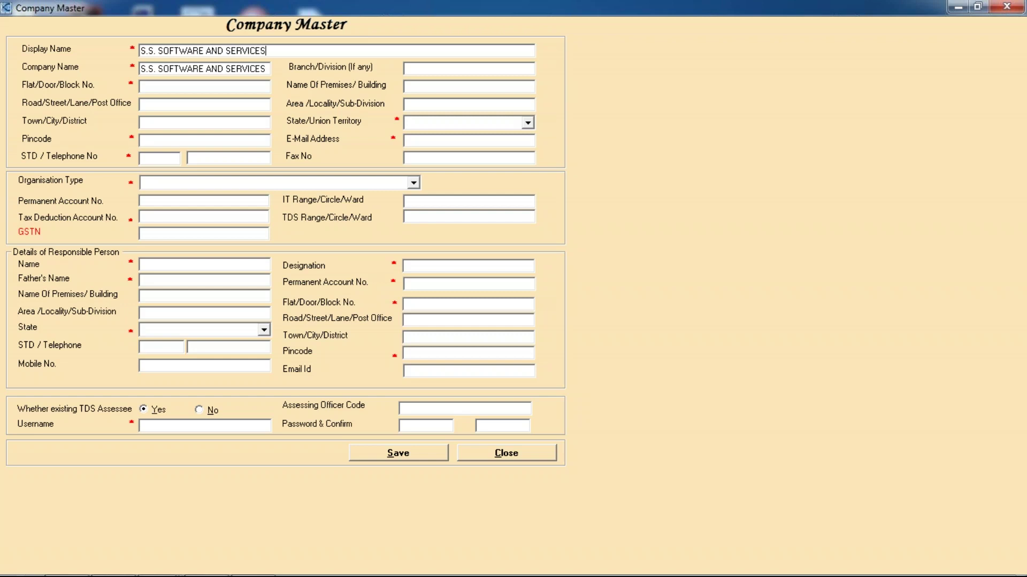
left_click(184, 87)
key("BackSpace")
key("BackSpace")
left_click(164, 104)
Step: Fill in the area, town DELHI, state DELHI, pincode and the company e-mail address
left_click(405, 105)
type("AZA")
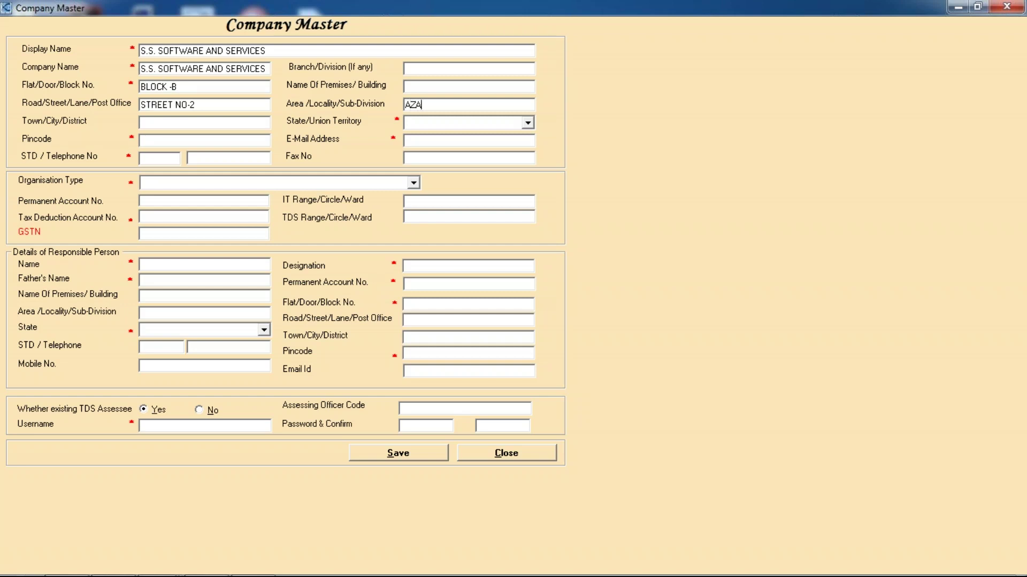
type("D NAGAR")
key("Tab")
type("DELHI")
key("Tab")
key("d")
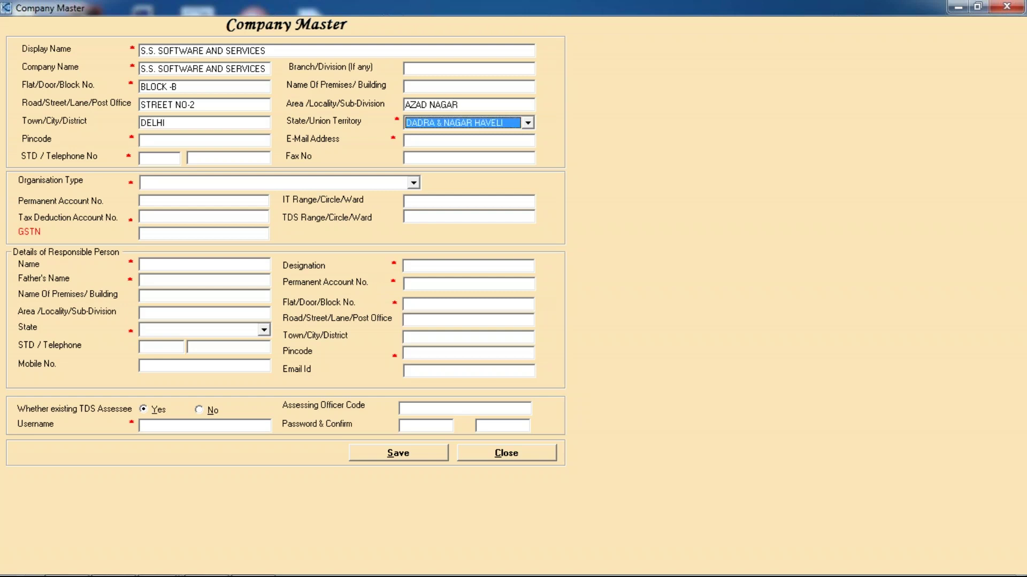
key("alt+Down")
key("Down")
key("Down")
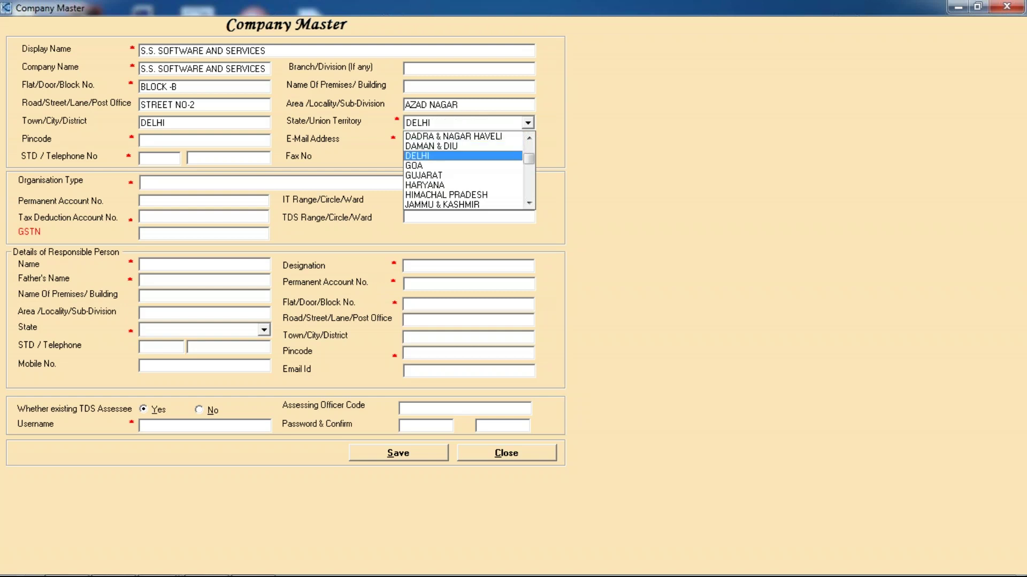
key("Tab")
type("110031")
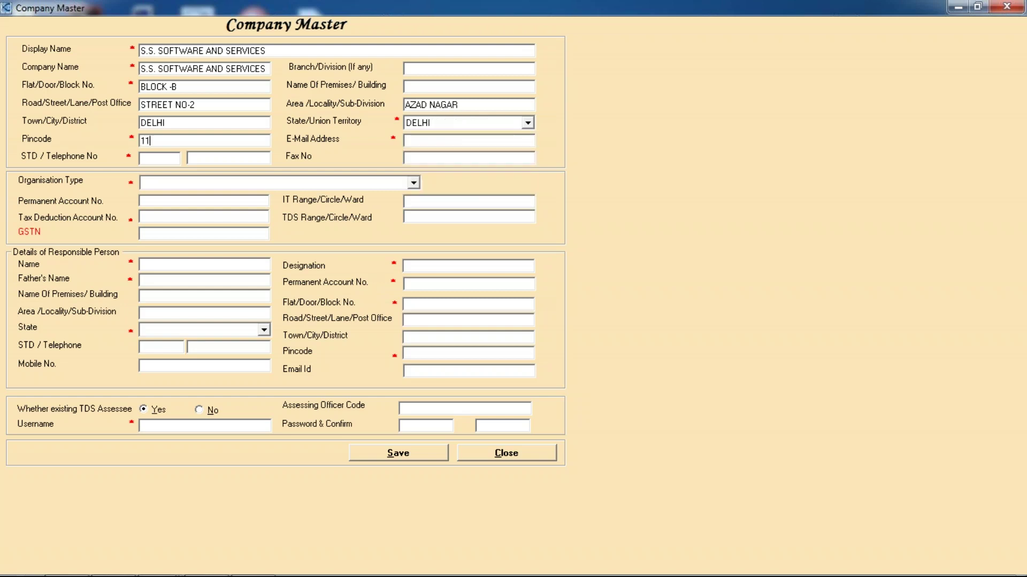
key("Tab")
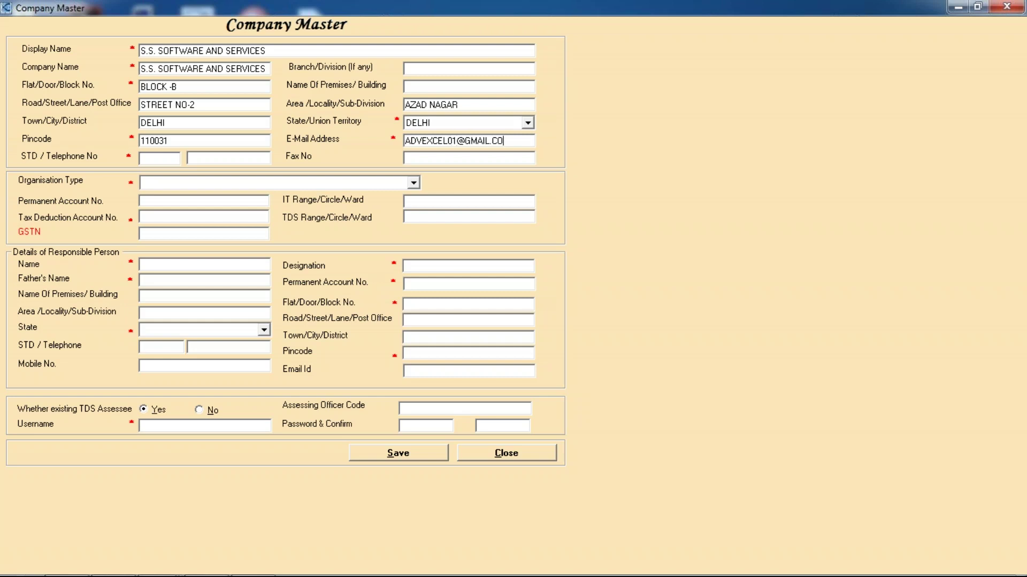
Step: Enter STD code 011 and the company telephone number
left_click(159, 157)
type("91")
key("Tab")
type("921016")
key("BackSpace")
key("BackSpace")
key("BackSpace")
key("BackSpace")
key("BackSpace")
key("BackSpace")
left_click(158, 159)
key("BackSpace")
key("BackSpace")
key("shift+Tab")
key("shift+Tab")
key("Tab")
Step: Choose INDIVIDUAL/HUF as the Organisation Type
left_click(193, 182)
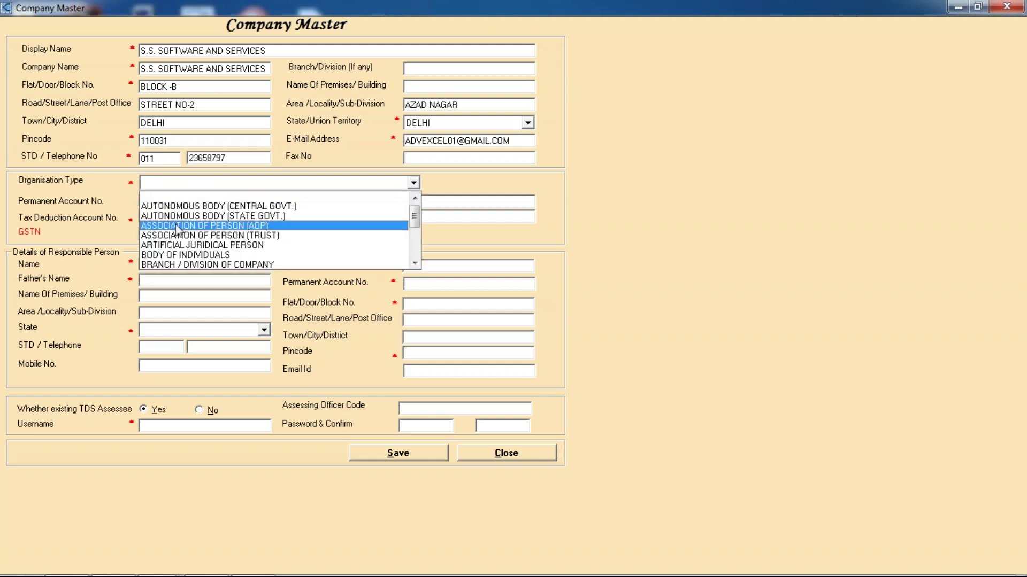
scroll(204, 218, "down", 2)
scroll(204, 218, "down", 1)
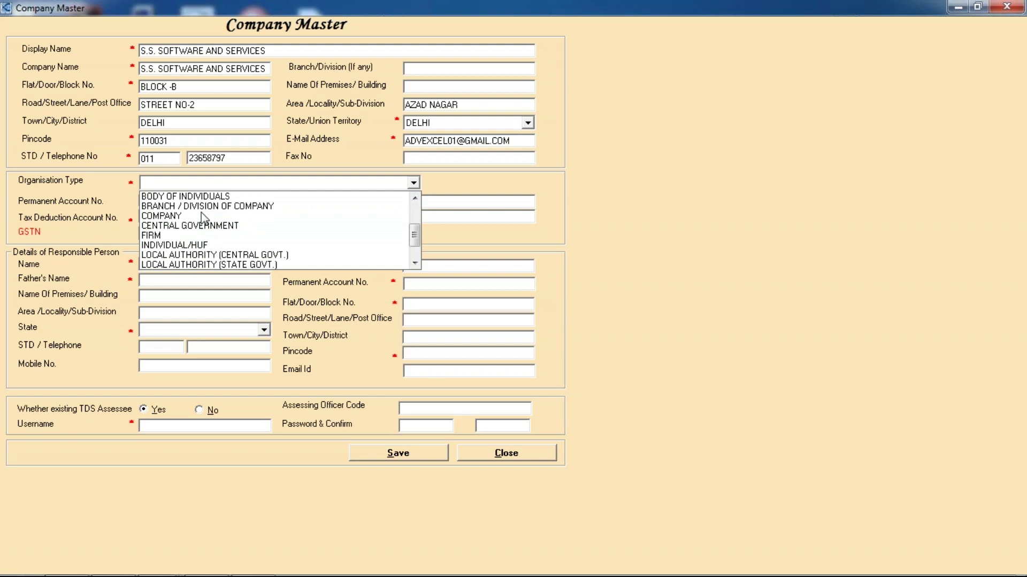
scroll(204, 217, "down", 2)
scroll(204, 217, "up", 3)
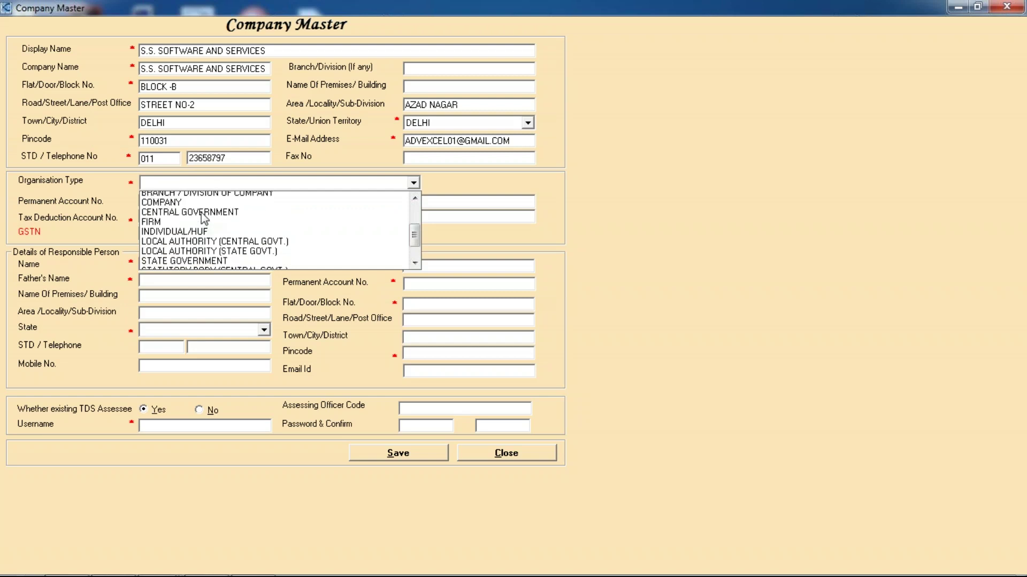
scroll(203, 216, "up", 1)
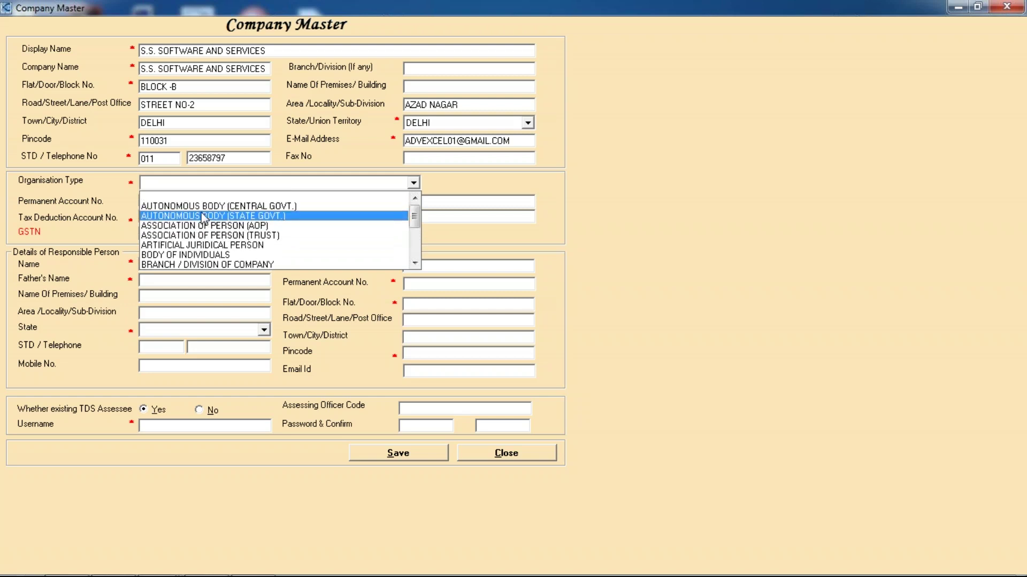
scroll(291, 229, "down", 1)
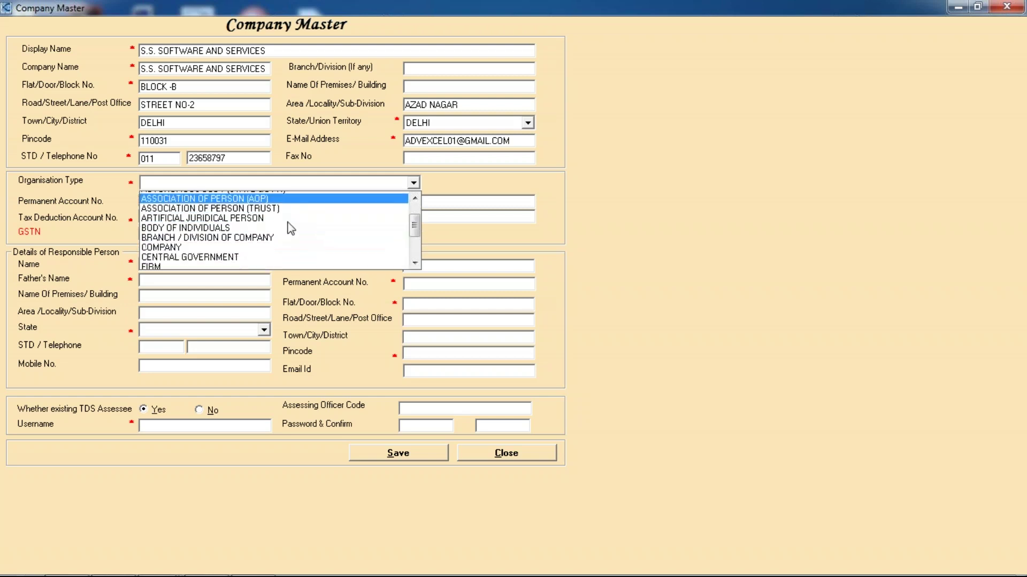
scroll(242, 216, "down", 1)
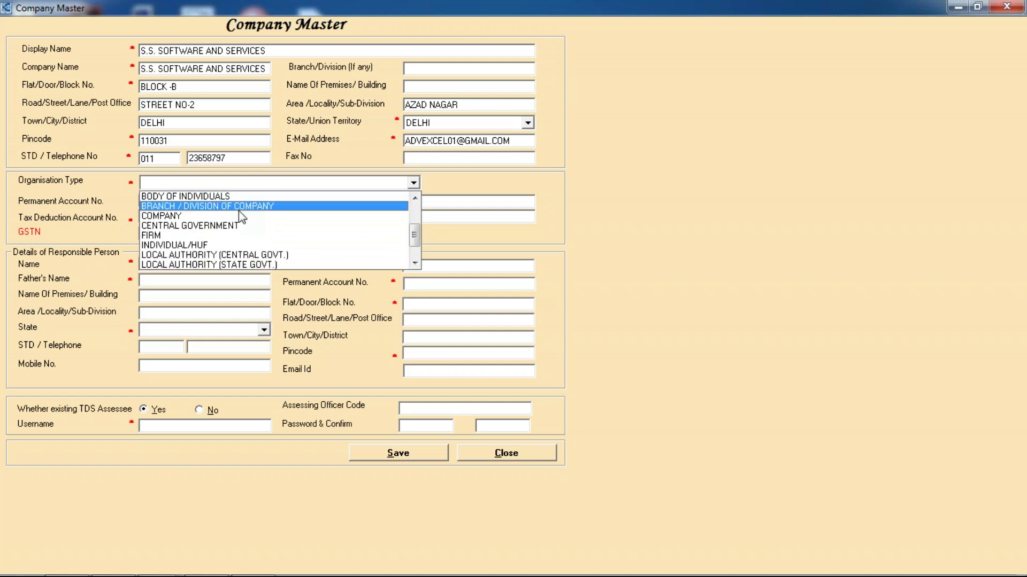
scroll(239, 210, "down", 1)
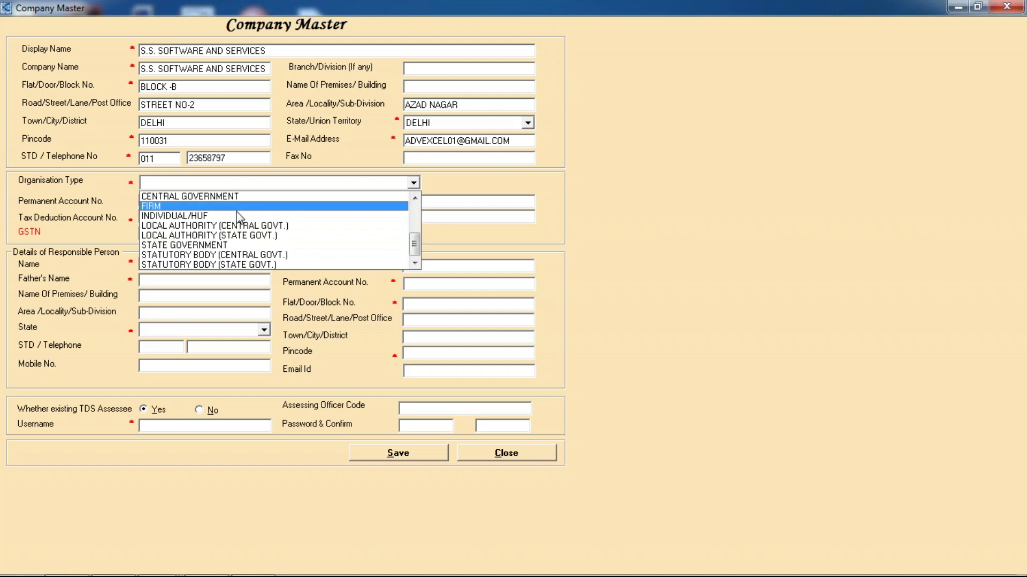
left_click(230, 217)
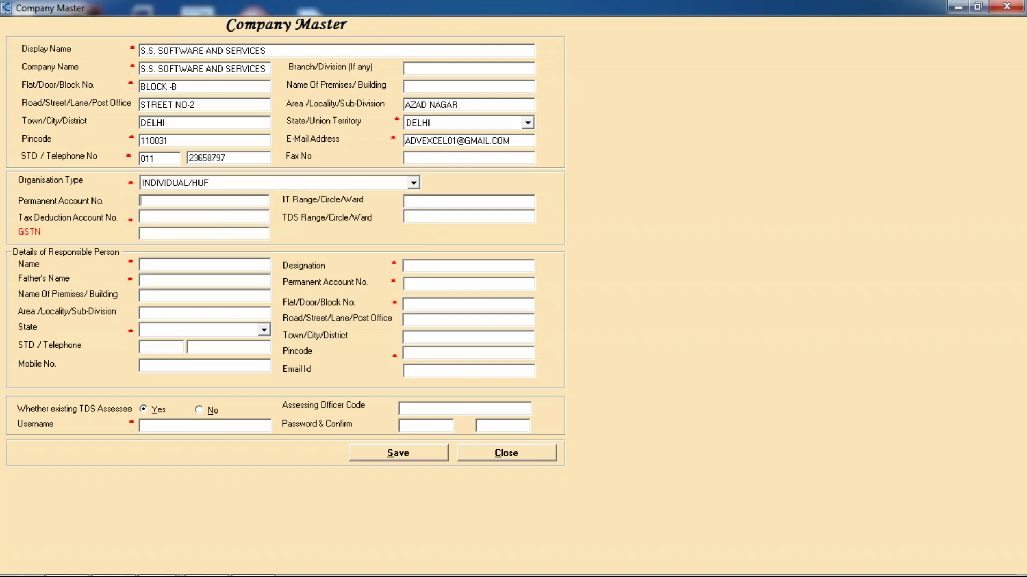
Step: Enter the company's PAN and IT Range/Circle/Ward E-26
type("E-26")
key("Tab")
Step: Enter the company's Tax Deduction Account No. and GSTN
left_click(159, 234)
left_click(172, 216)
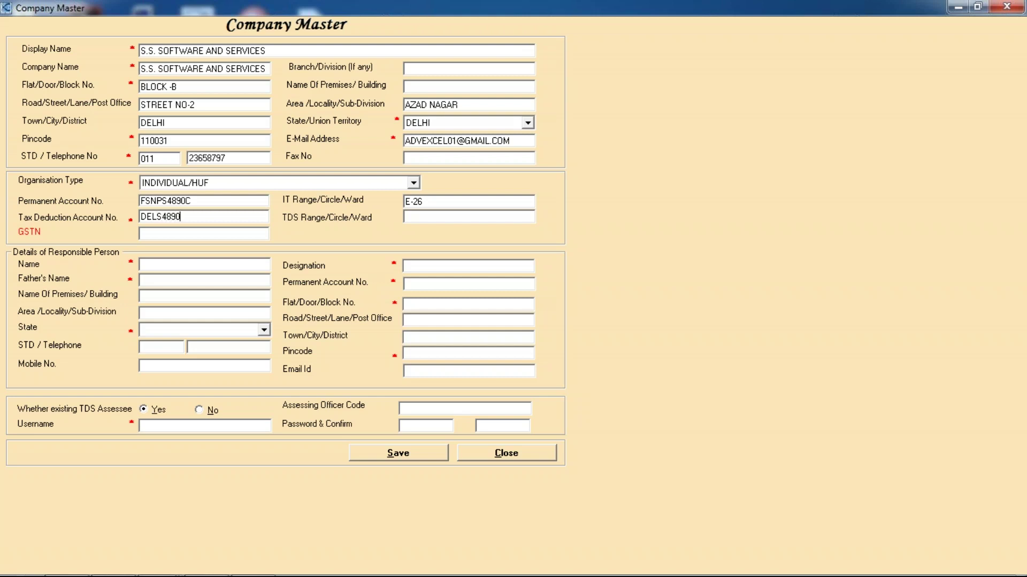
left_click(214, 230)
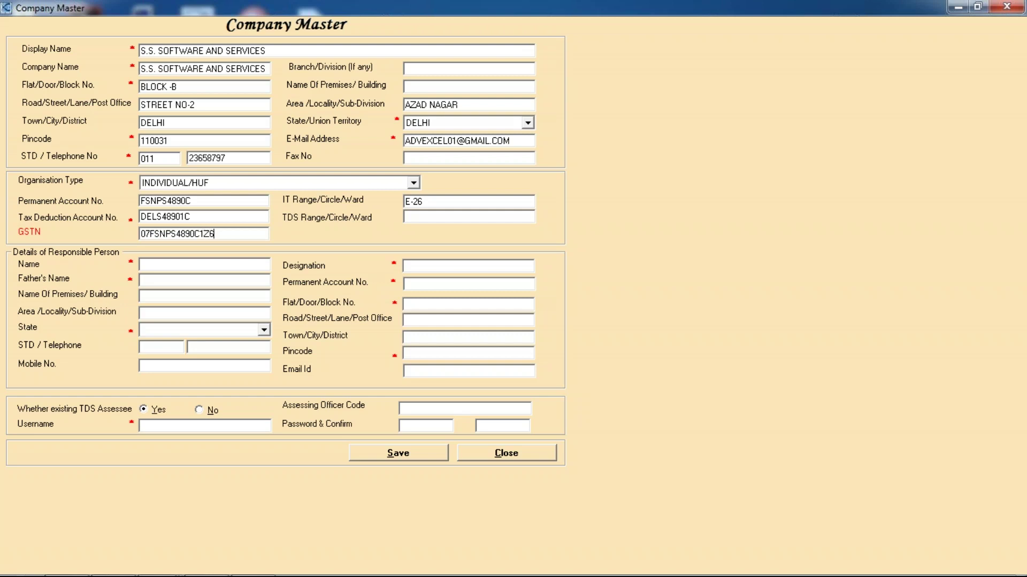
Step: Enter the responsible person's name, director designation, father's name, PAN and block letter B
left_click(193, 263)
type("SHAHRUKH")
key("Tab")
type("DIRCTORE")
key("Tab")
type("ZAHIR")
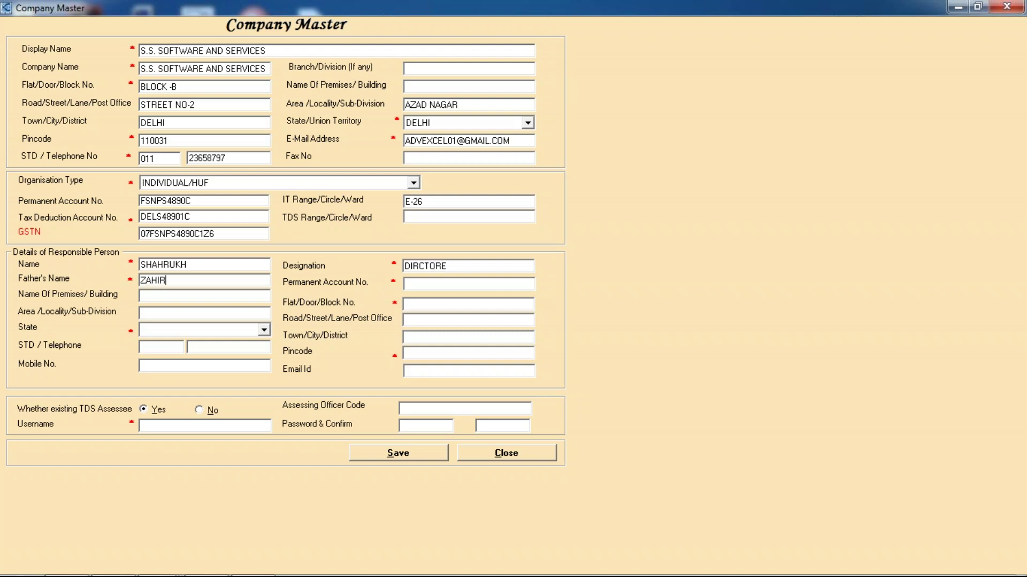
type("UD")
type("D")
type("IN")
key("Tab")
key("Tab")
type("F")
key("BackSpace")
type("BLOCK-N")
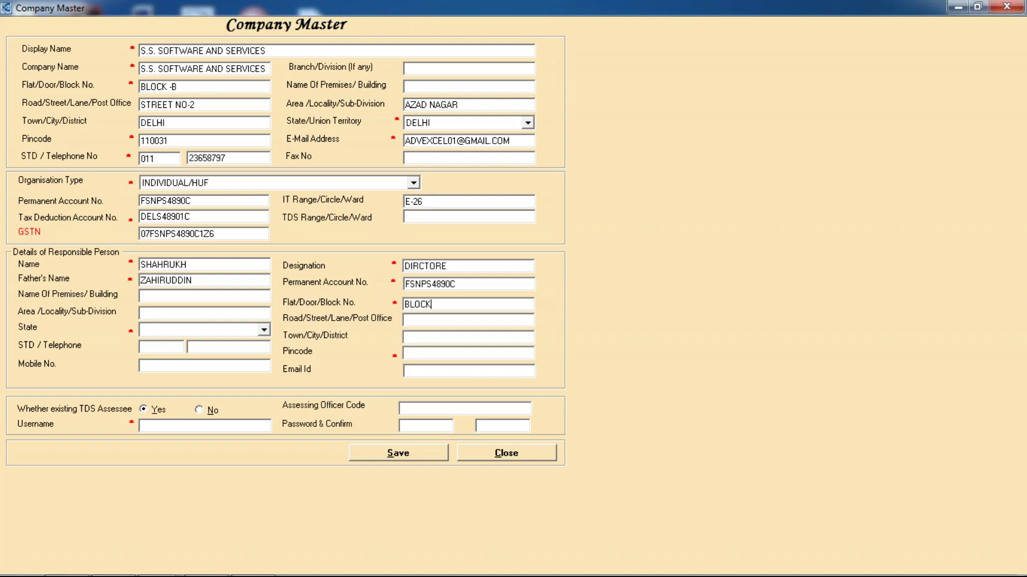
key("BackSpace")
type("B")
Step: Set the responsible person's area, state and town to DELHI
left_click(183, 318)
type("DELHI")
key("Tab")
type("DELHI")
key("Tab")
key("alt+Down")
key("Down")
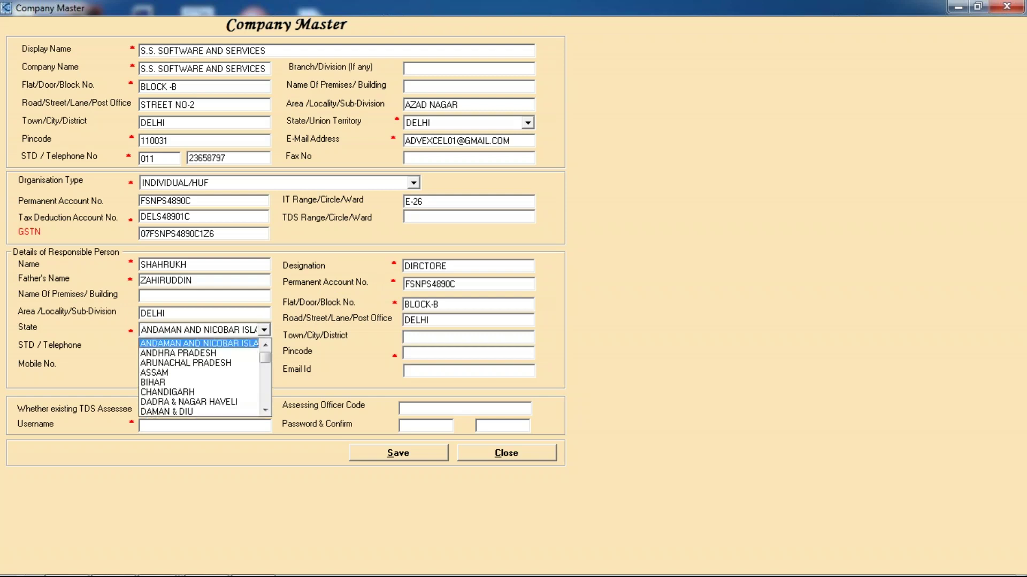
key("d")
key("d")
key("d")
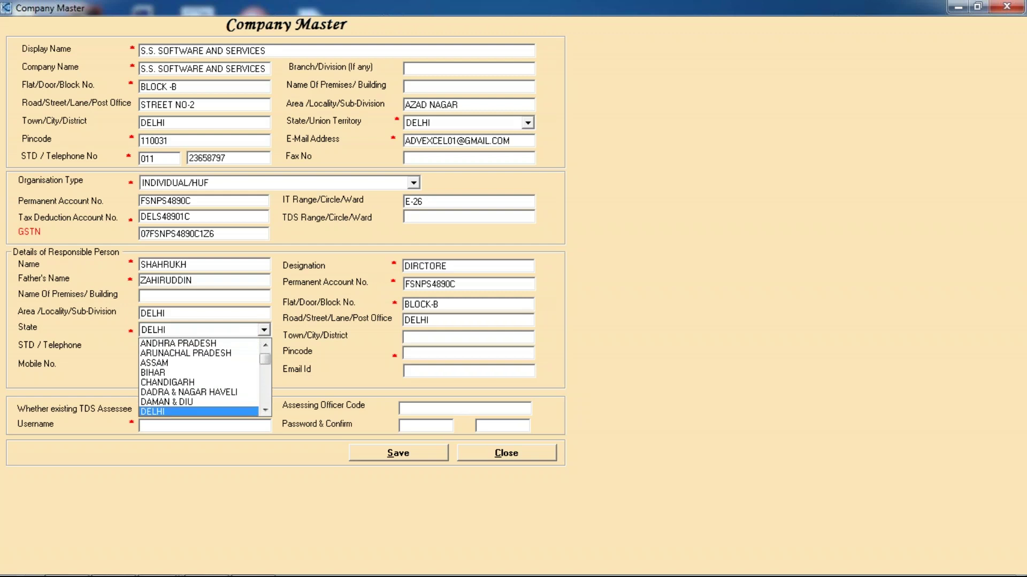
key("Tab")
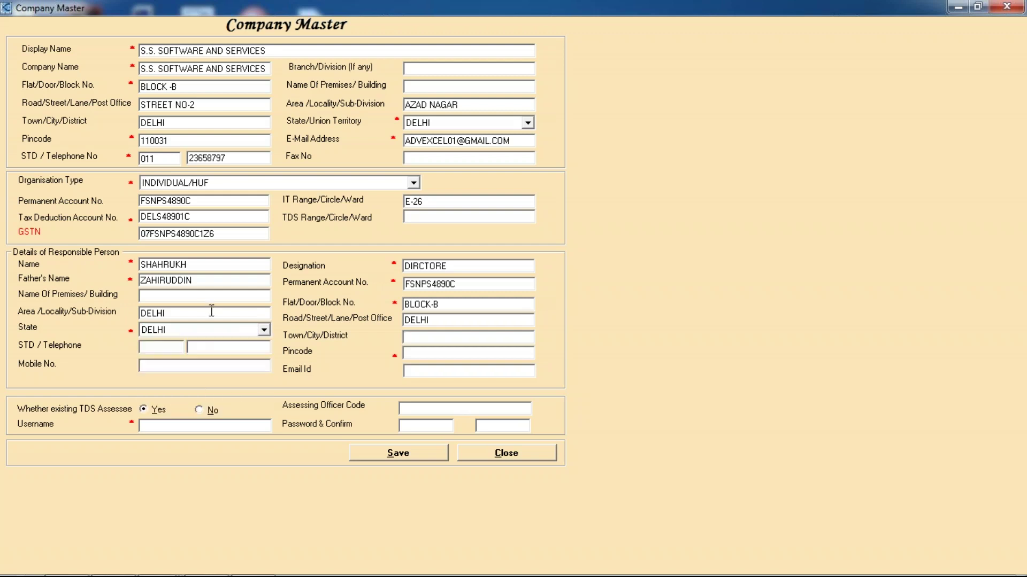
type("DELHI")
Step: Enter the responsible person's STD code 011 and telephone number
key("Tab")
type("91")
key("BackSpace")
key("BackSpace")
type("91")
key("Tab")
key("shift+Tab")
type("01")
key("BackSpace")
key("BackSpace")
key("BackSpace")
key("BackSpace")
key("Tab")
Step: Enter the responsible person's pincode, mobile number and e-mail address
key("Tab")
type("110031")
key("Tab")
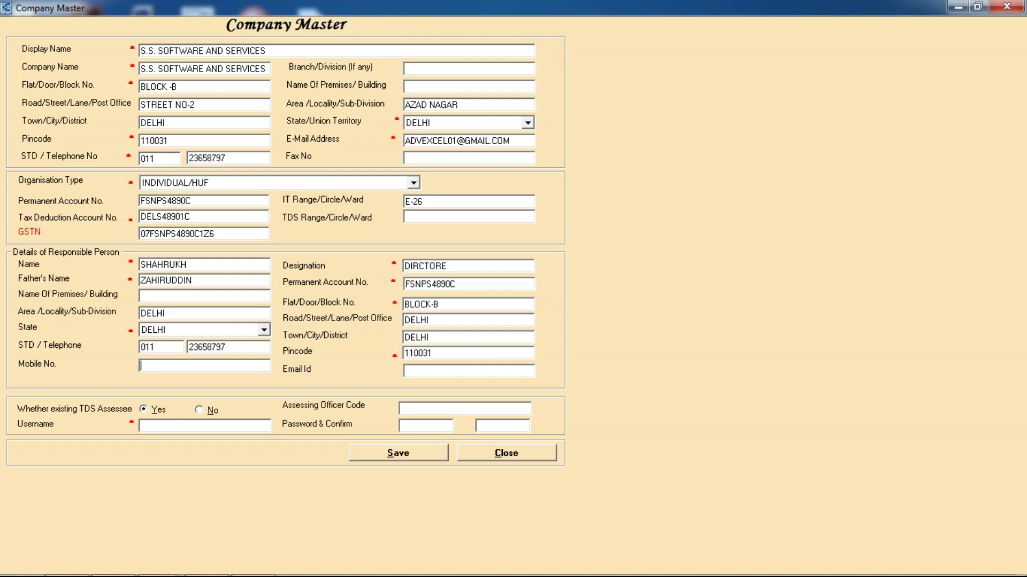
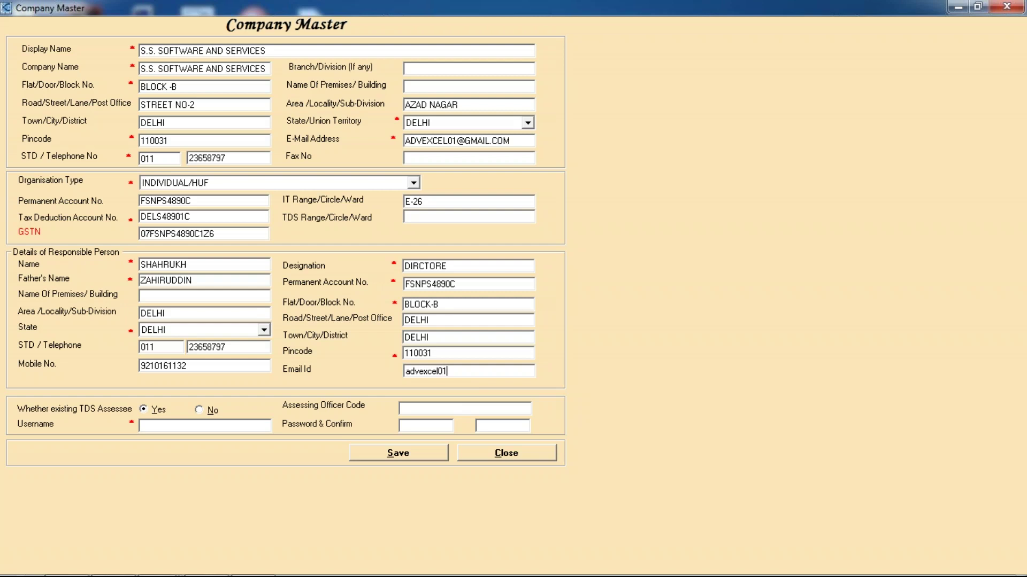
Step: Give the company a login username and password, save it, and close Company Master
left_click(409, 458)
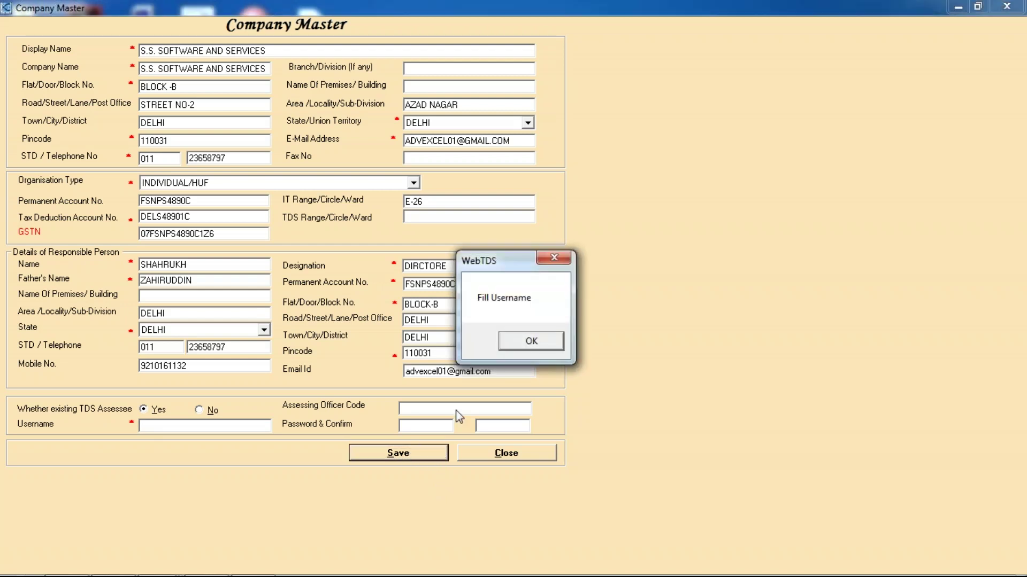
left_click(529, 343)
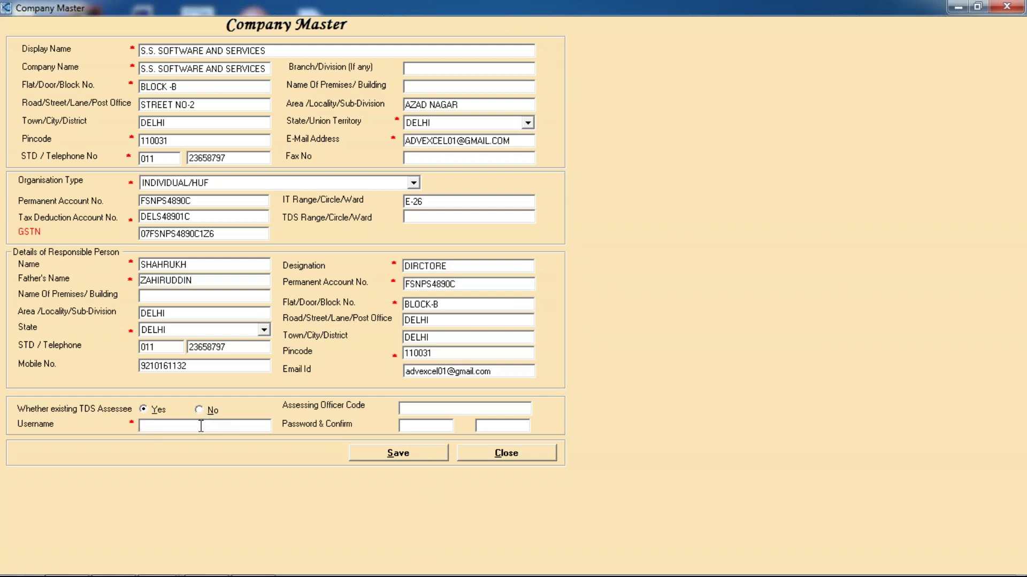
type("admin")
key("Tab")
type("*****")
key("Tab")
type("*****")
left_click(407, 454)
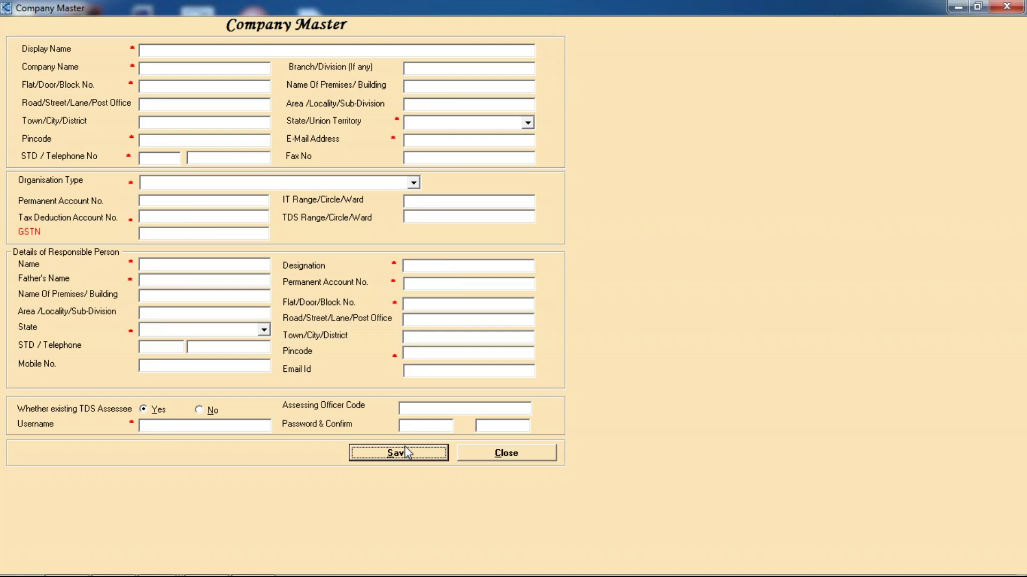
left_click(486, 454)
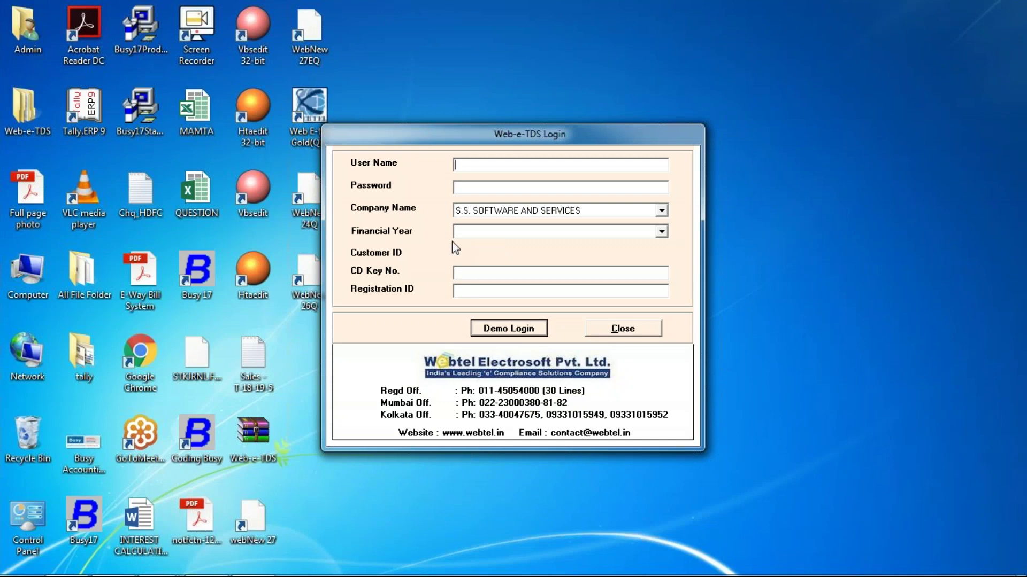
Step: Demo-login with the username and password to S.S. SOFTWARE AND SERVICES, financial year 2018-2019
type("admin")
key("Tab")
type("*****")
key("Tab")
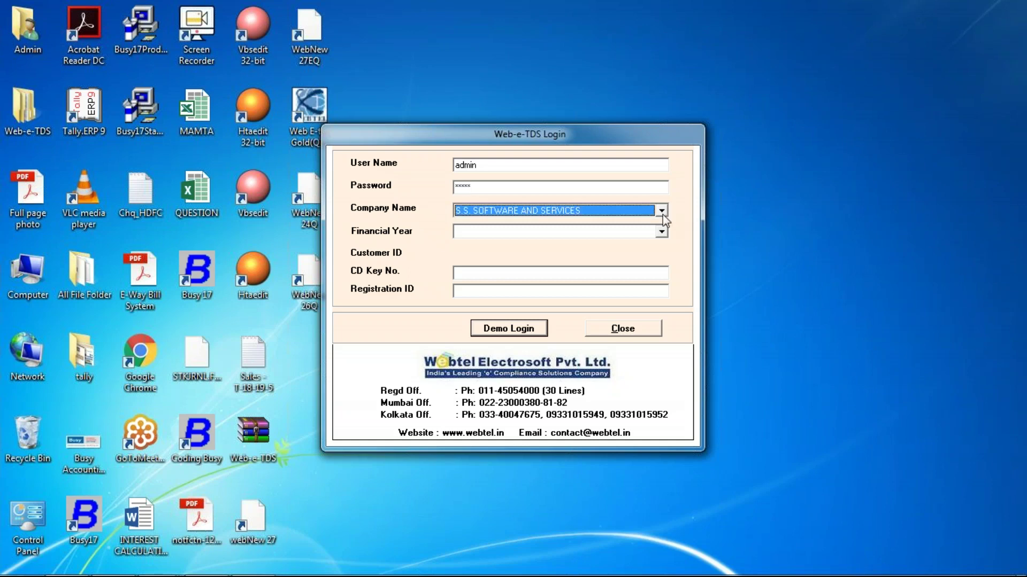
left_click(662, 214)
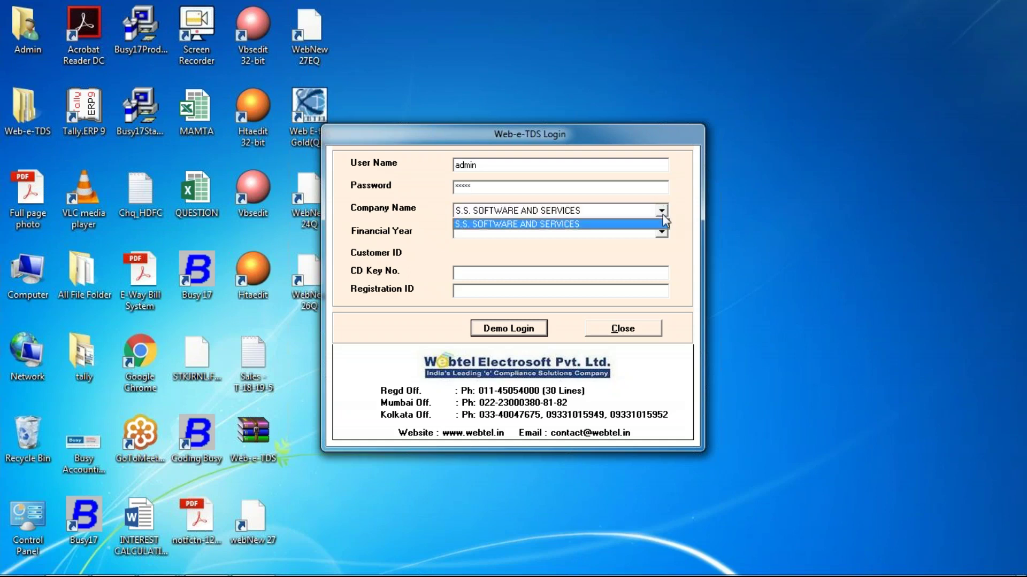
left_click(561, 223)
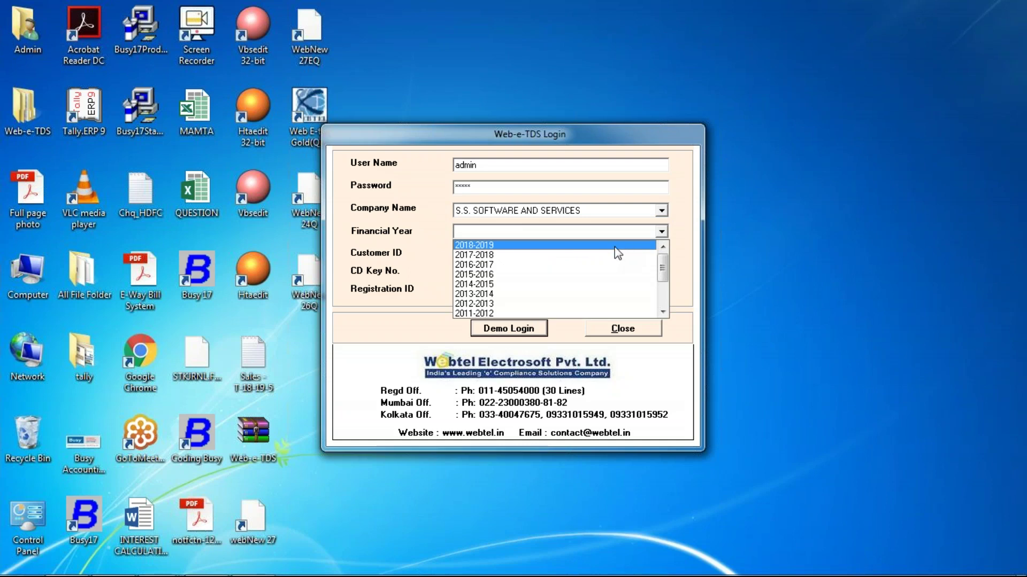
left_click(615, 246)
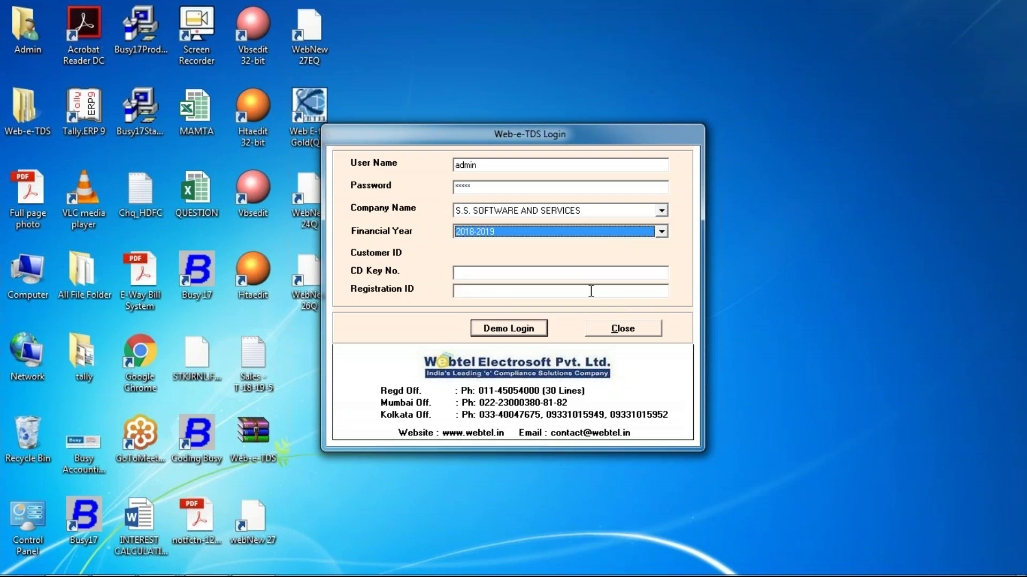
left_click(530, 330)
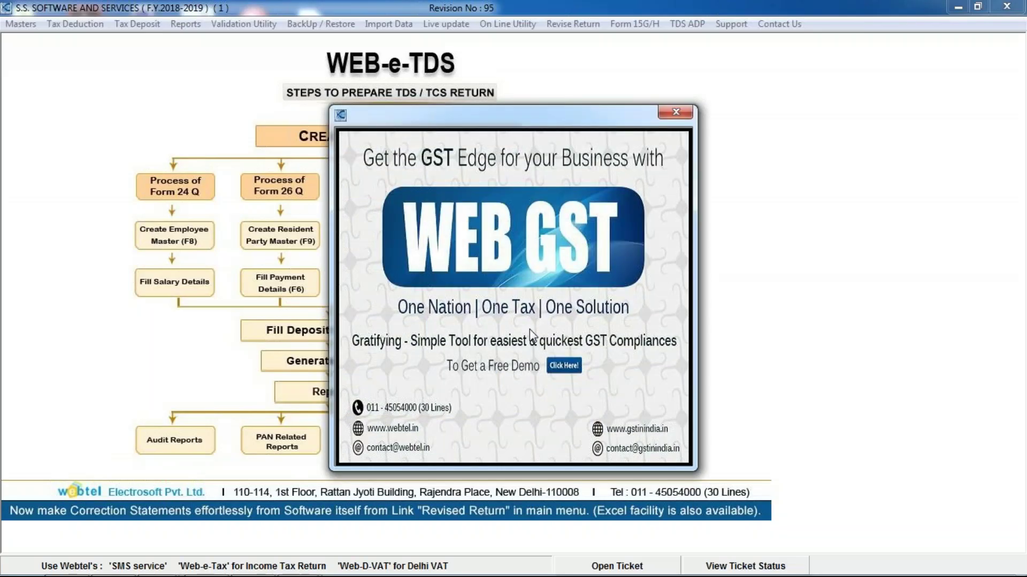
Step: Close the WEB GST promotional popup to reveal the TDS/TCS return steps chart
left_click(676, 112)
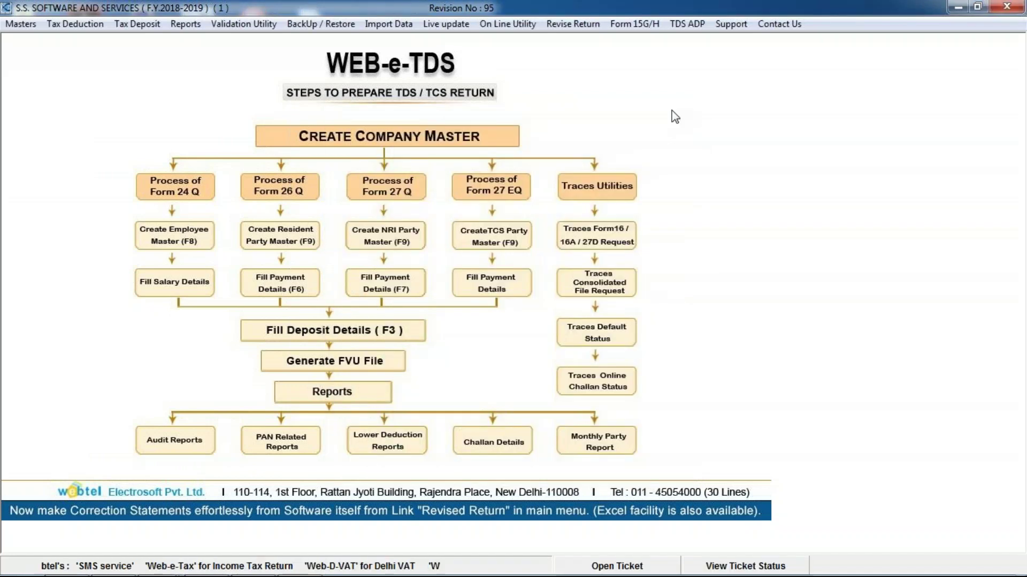